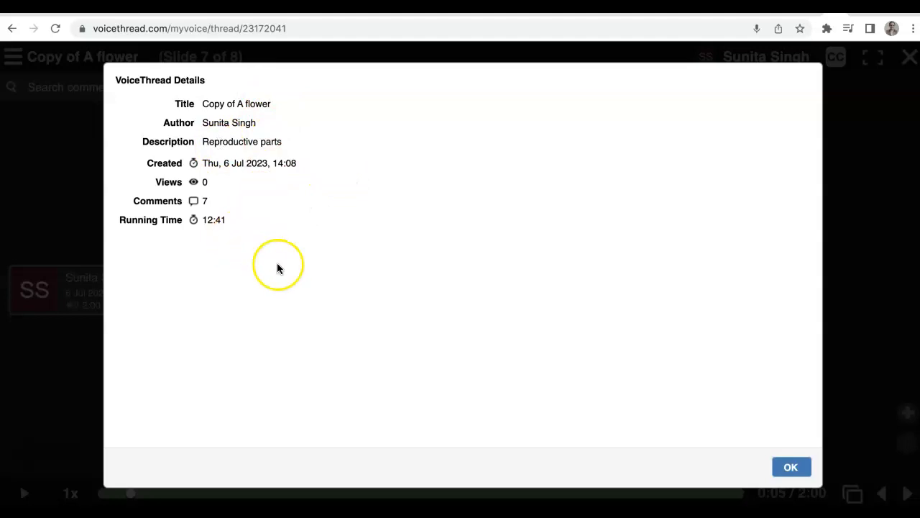
Close the thread details and open the Copy of A flower thread for editing.
{"action": "left_click", "coordinate": [792, 464]}
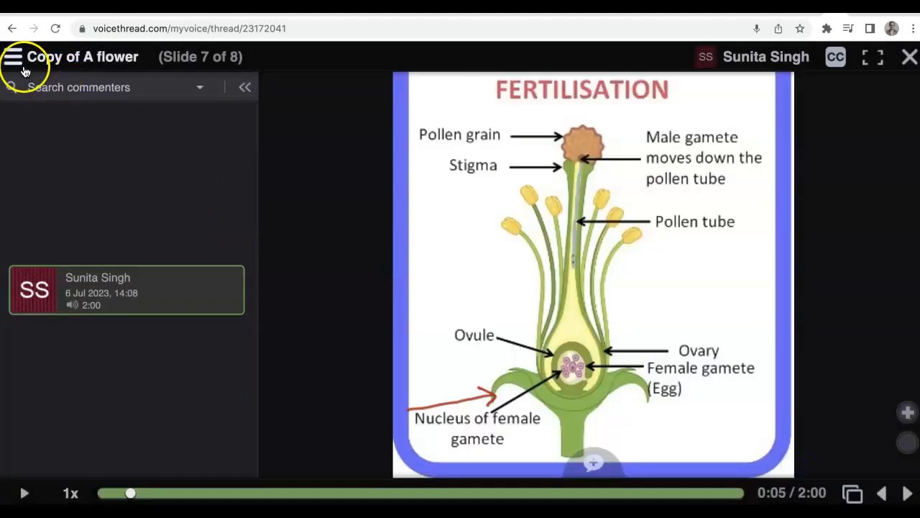
{"action": "left_click", "coordinate": [15, 58]}
{"action": "left_click", "coordinate": [48, 136]}
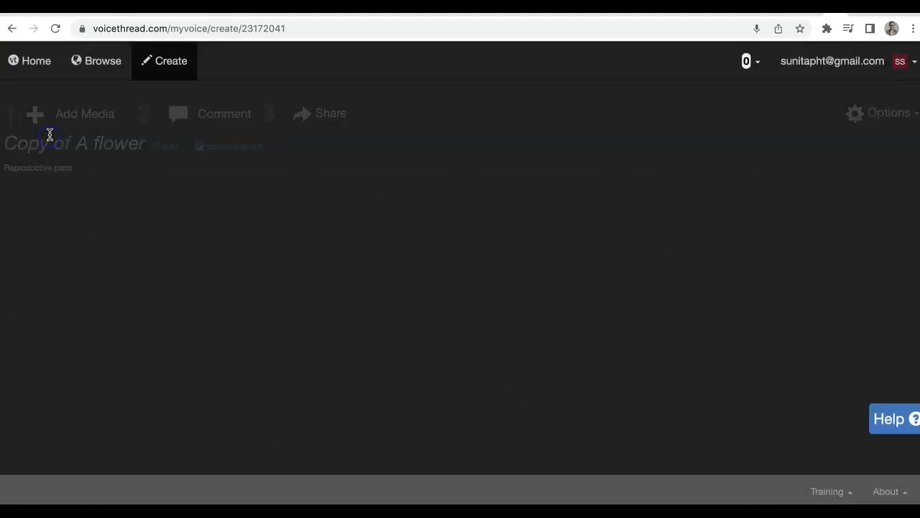
Open the Structure of stamen slide's page settings to examine its fields, then cancel.
{"action": "left_click", "coordinate": [550, 230]}
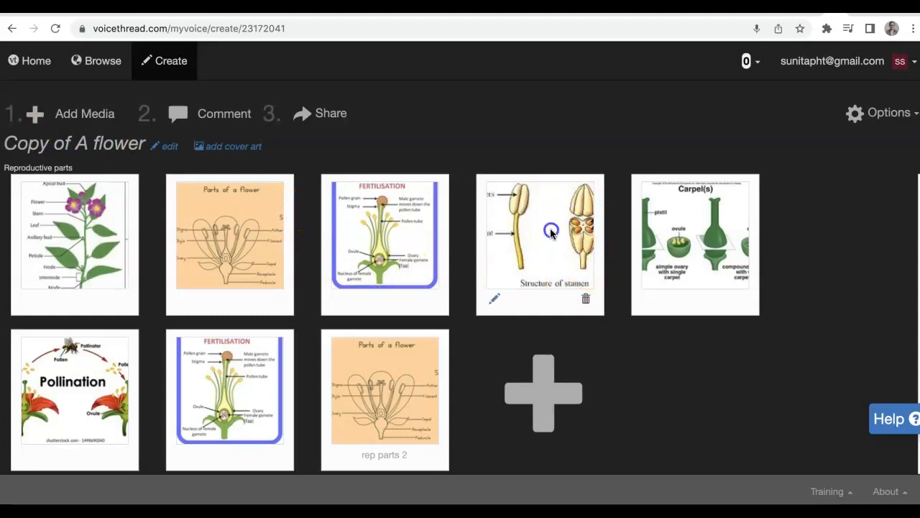
{"action": "left_click", "coordinate": [496, 297]}
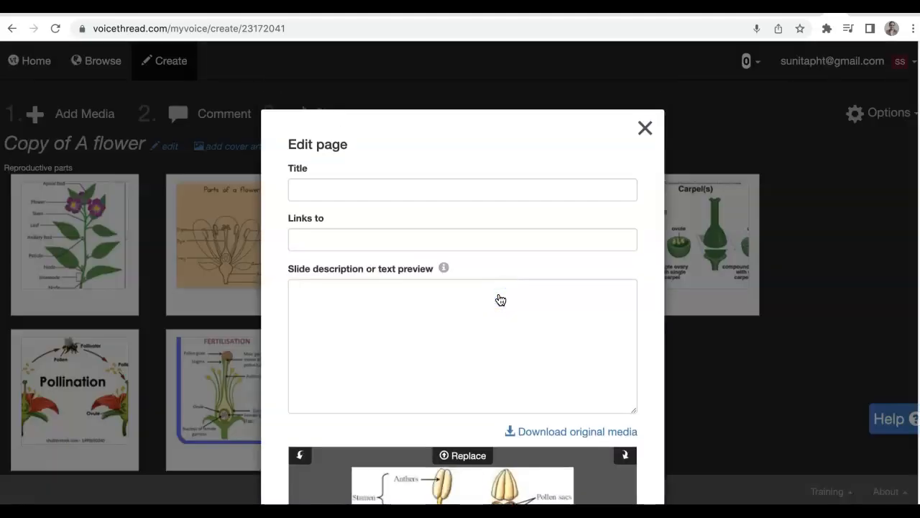
{"action": "scroll", "coordinate": [639, 242], "scroll_direction": "down", "scroll_amount": 5}
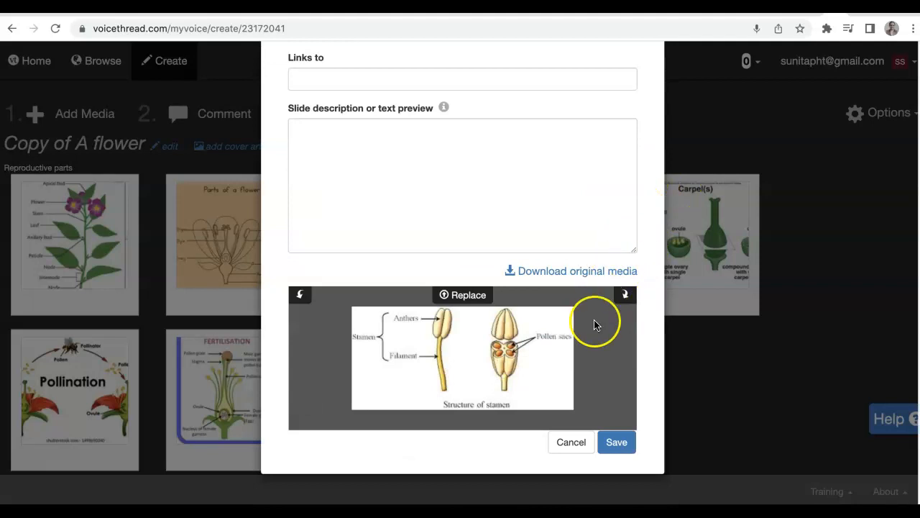
{"action": "left_click", "coordinate": [570, 444]}
Open the Fertilisation slide's page settings, examine its title and description fields, and save the dialog.
{"action": "left_click", "coordinate": [389, 249]}
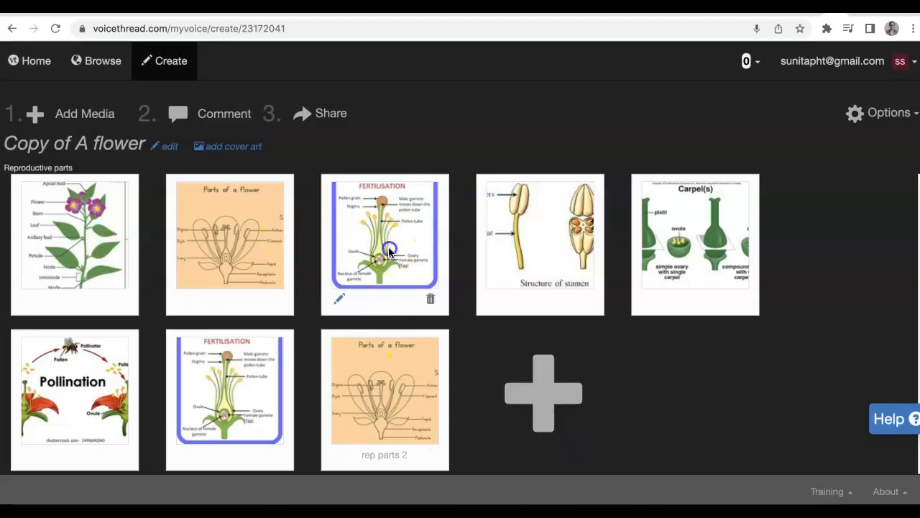
{"action": "left_click", "coordinate": [340, 297]}
{"action": "left_click", "coordinate": [322, 193]}
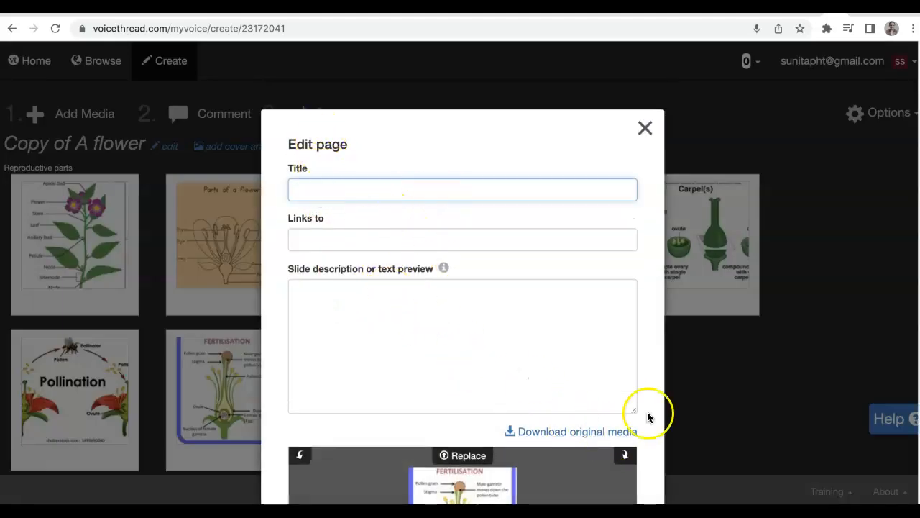
{"action": "scroll", "coordinate": [602, 302], "scroll_direction": "down", "scroll_amount": 3}
{"action": "left_click", "coordinate": [614, 440]}
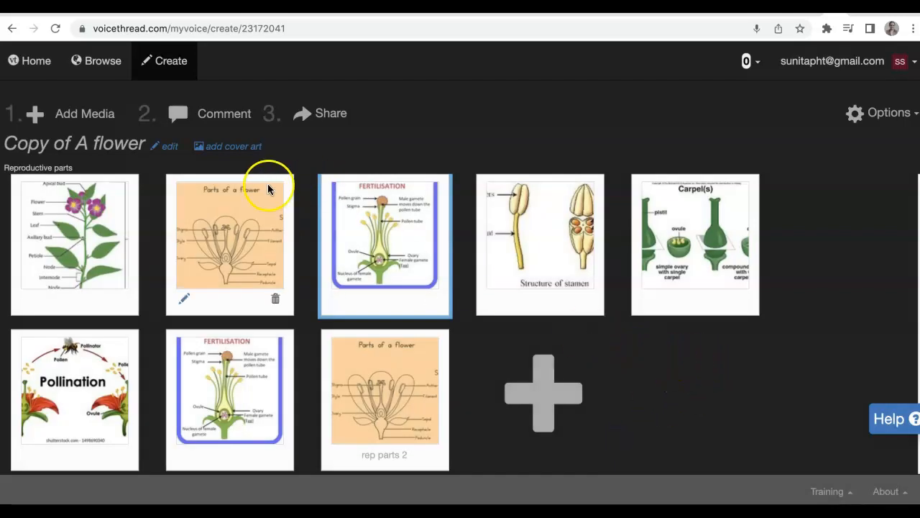
Open the thread settings and examine the playback and commenting options.
{"action": "left_click", "coordinate": [169, 148]}
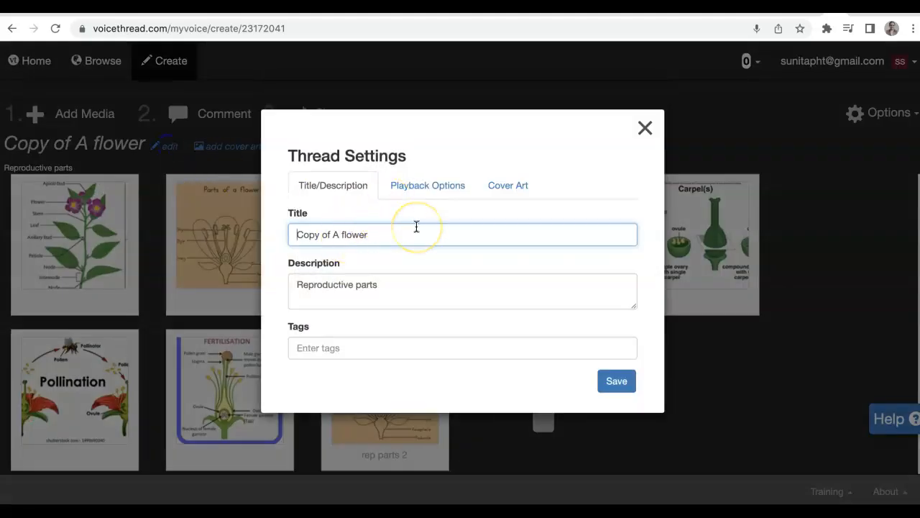
{"action": "left_click", "coordinate": [417, 196]}
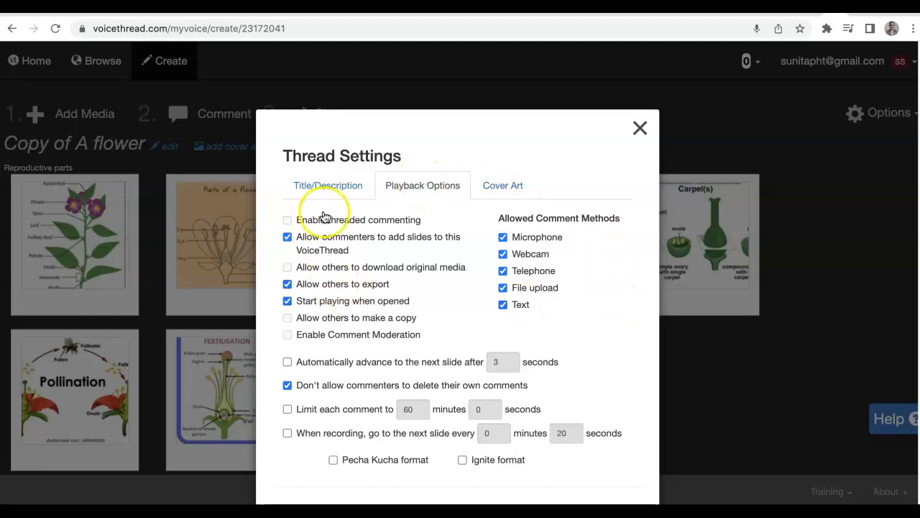
{"action": "left_click", "coordinate": [286, 220]}
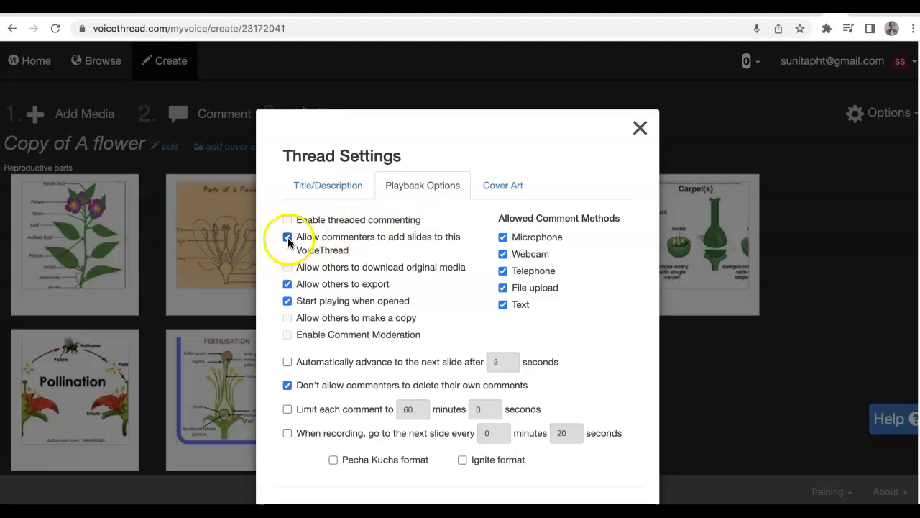
{"action": "scroll", "coordinate": [374, 247], "scroll_direction": "down", "scroll_amount": 3}
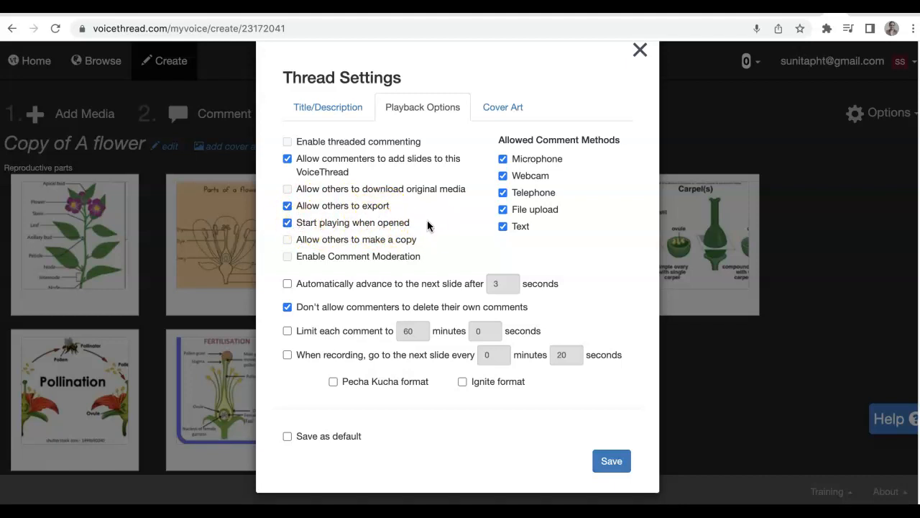
{"action": "left_click", "coordinate": [302, 291]}
{"action": "left_click", "coordinate": [292, 262]}
{"action": "left_click", "coordinate": [422, 264]}
{"action": "right_click", "coordinate": [496, 171]}
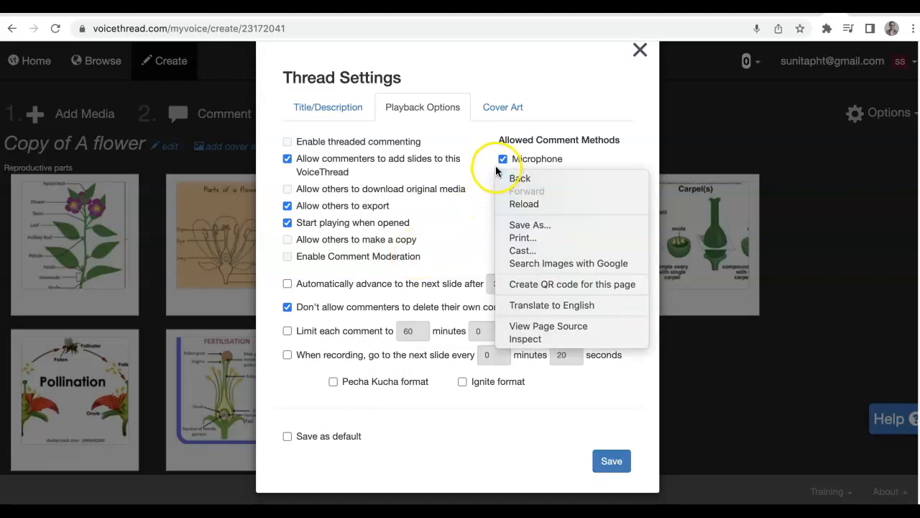
{"action": "left_click", "coordinate": [478, 239]}
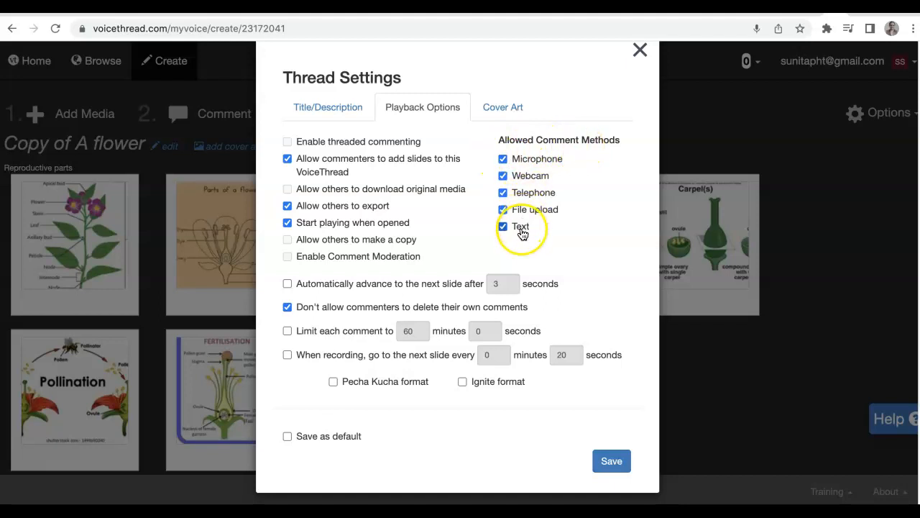
Disallow Telephone as a comment method and save the thread's playback settings.
{"action": "left_click", "coordinate": [503, 193]}
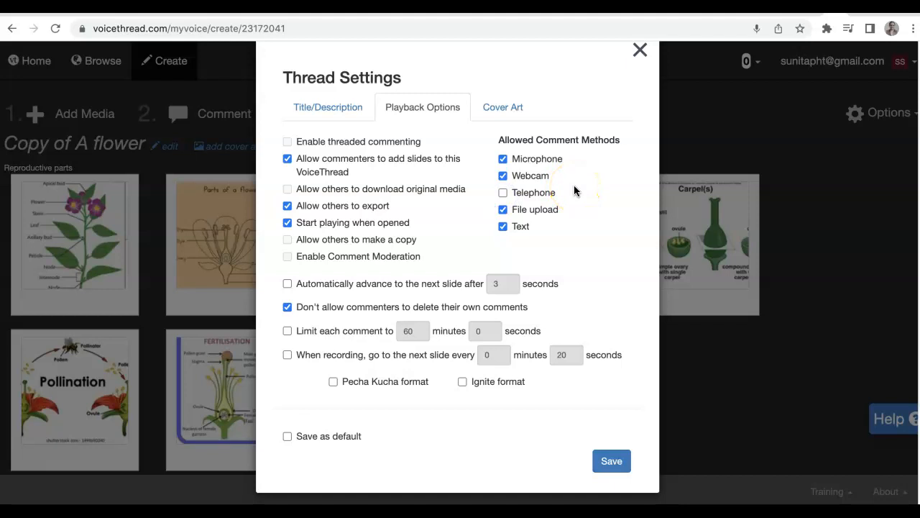
{"action": "left_click", "coordinate": [288, 283]}
{"action": "left_click", "coordinate": [496, 287]}
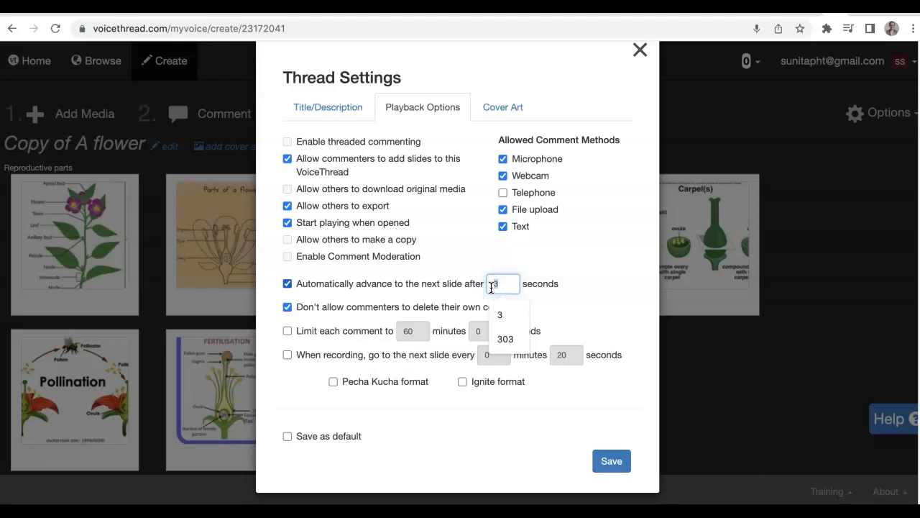
{"action": "left_click", "coordinate": [286, 284]}
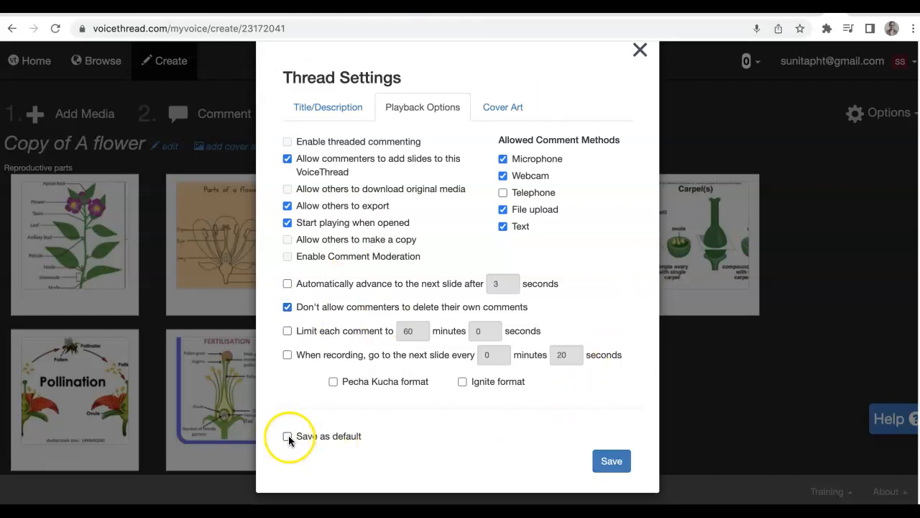
{"action": "left_click", "coordinate": [610, 464]}
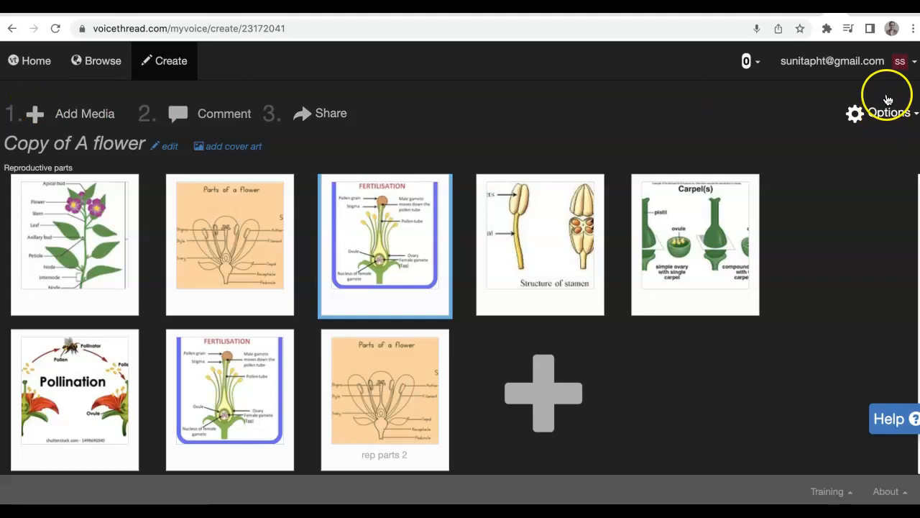
Return home, open the Copy of A flower thread's share options and copy its link.
{"action": "left_click", "coordinate": [41, 60]}
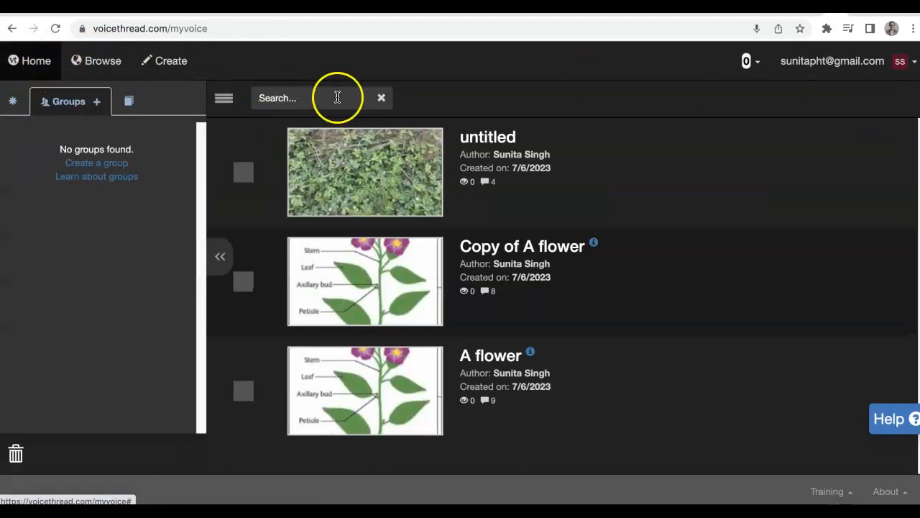
{"action": "left_click", "coordinate": [410, 257]}
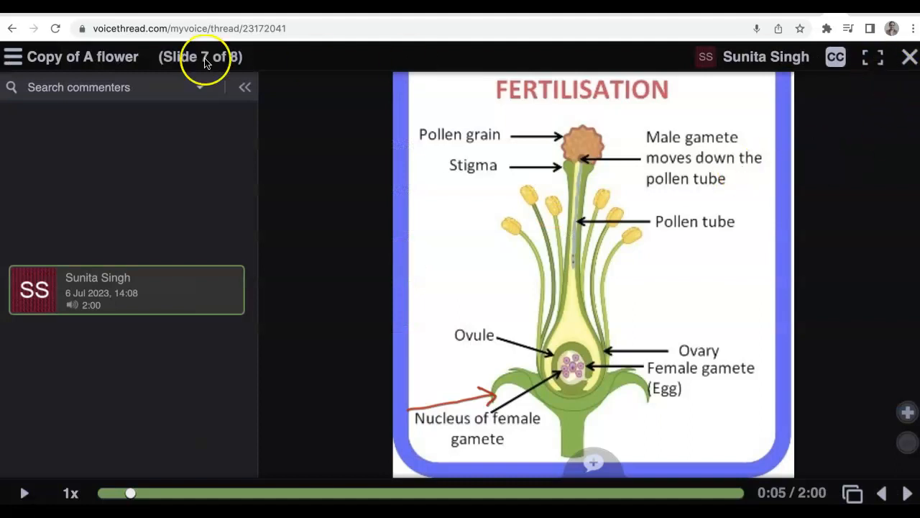
{"action": "left_click", "coordinate": [13, 56]}
{"action": "left_click", "coordinate": [30, 110]}
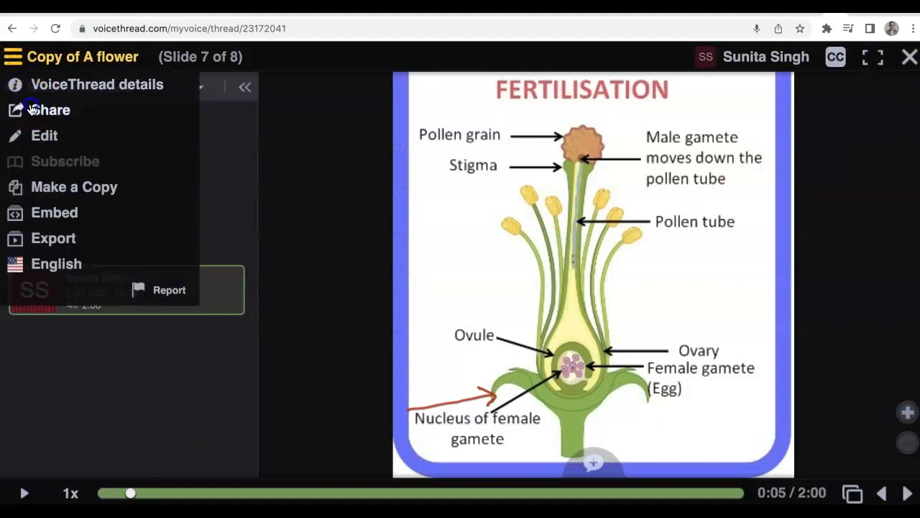
{"action": "left_click", "coordinate": [379, 231]}
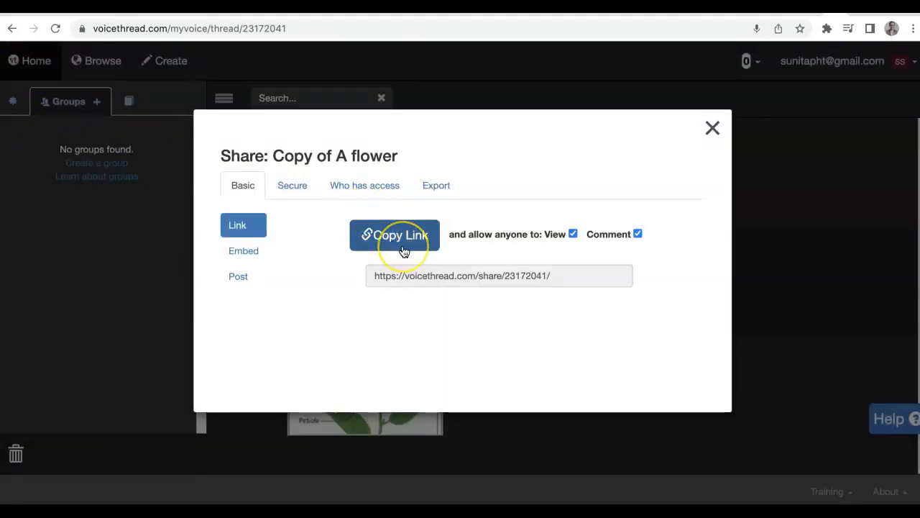
Examine the thread's publishing options under who has access and the secure sharing tab.
{"action": "left_click", "coordinate": [337, 186]}
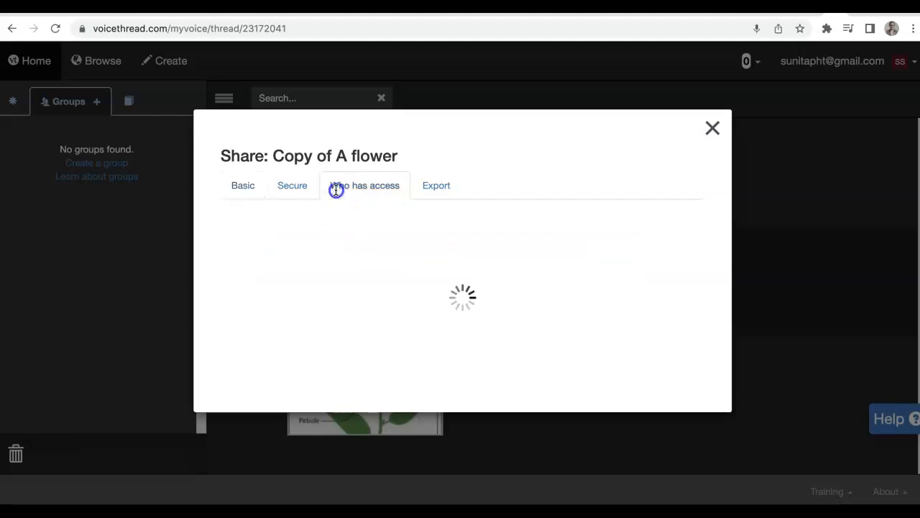
{"action": "left_click", "coordinate": [257, 260]}
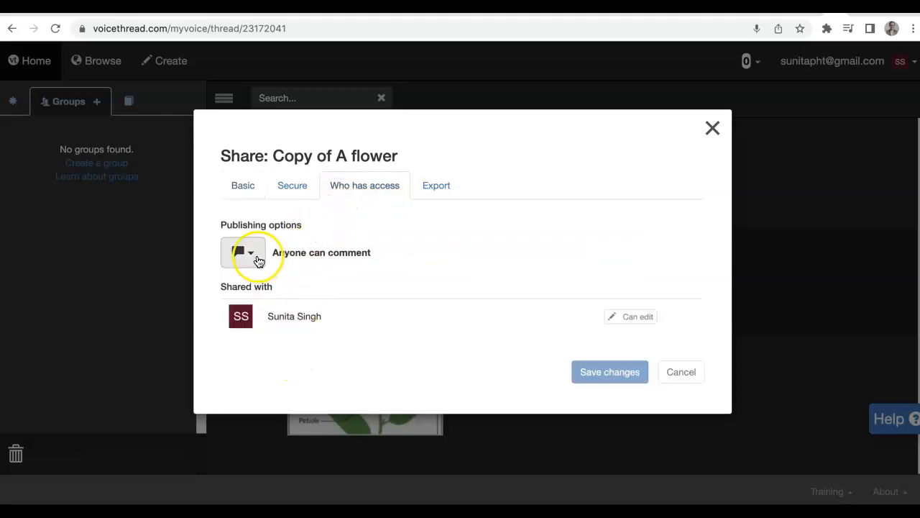
{"action": "left_click", "coordinate": [274, 307]}
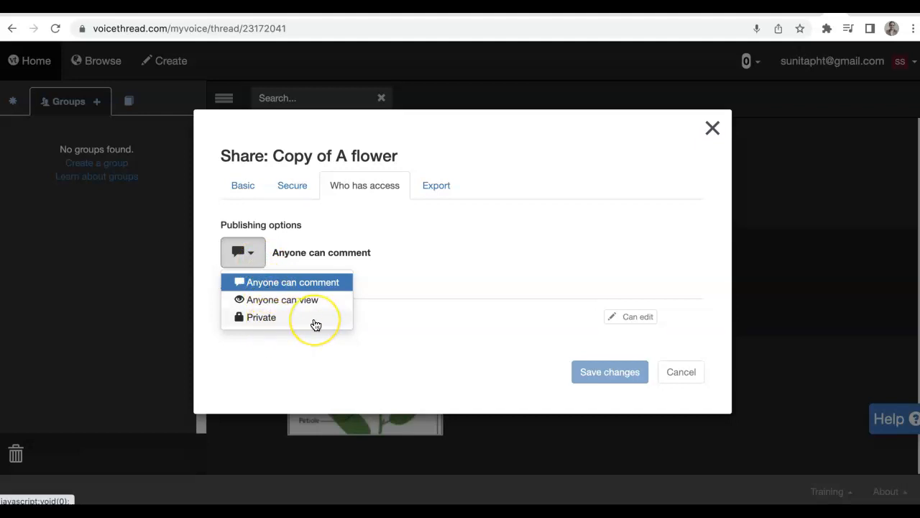
{"action": "left_click", "coordinate": [471, 321]}
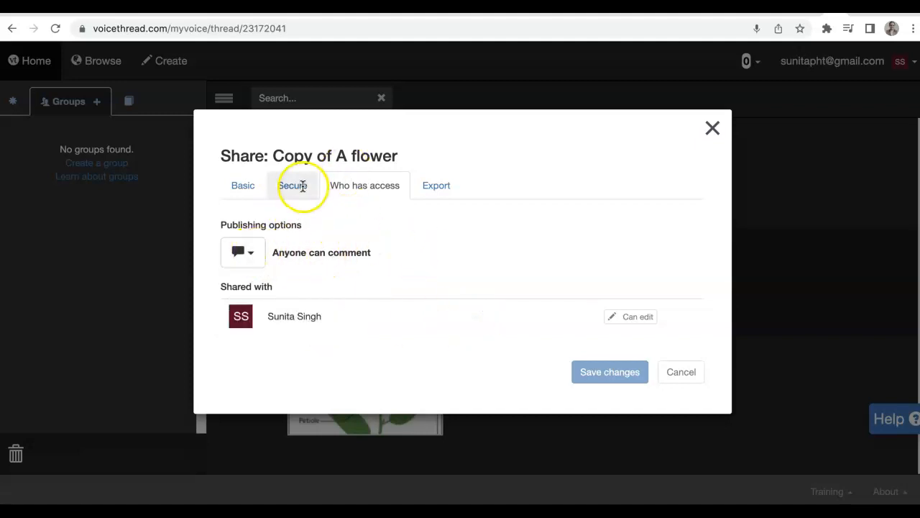
{"action": "left_click", "coordinate": [302, 186]}
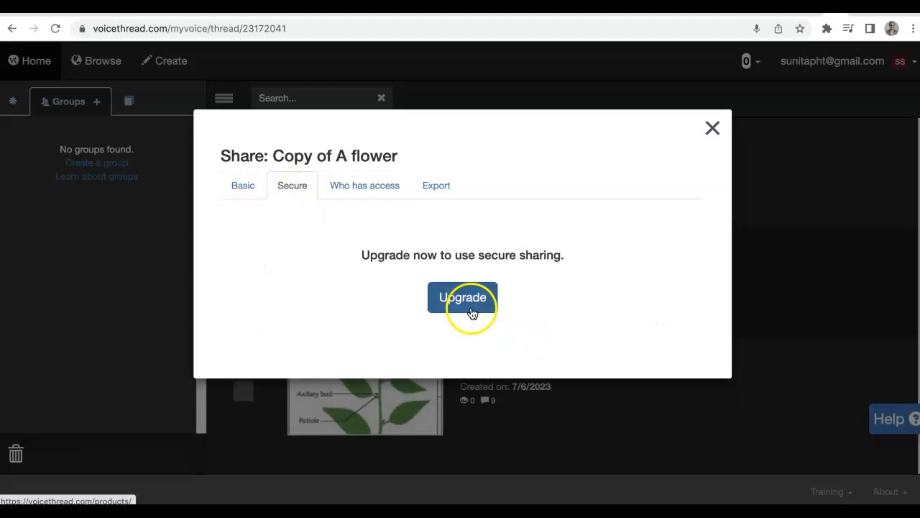
{"action": "left_click", "coordinate": [230, 185]}
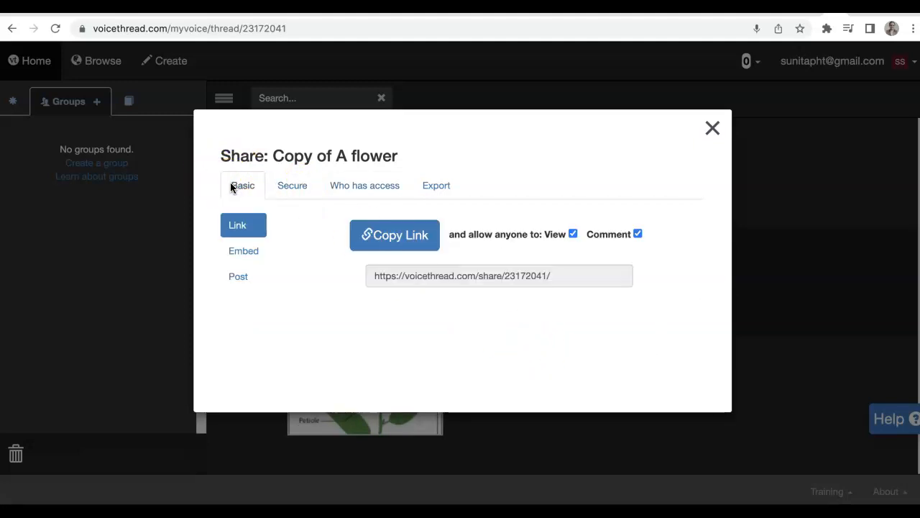
Select the share link on the basic tab, copy it, and close the share dialog.
{"action": "left_click", "coordinate": [385, 181]}
{"action": "left_click", "coordinate": [251, 185]}
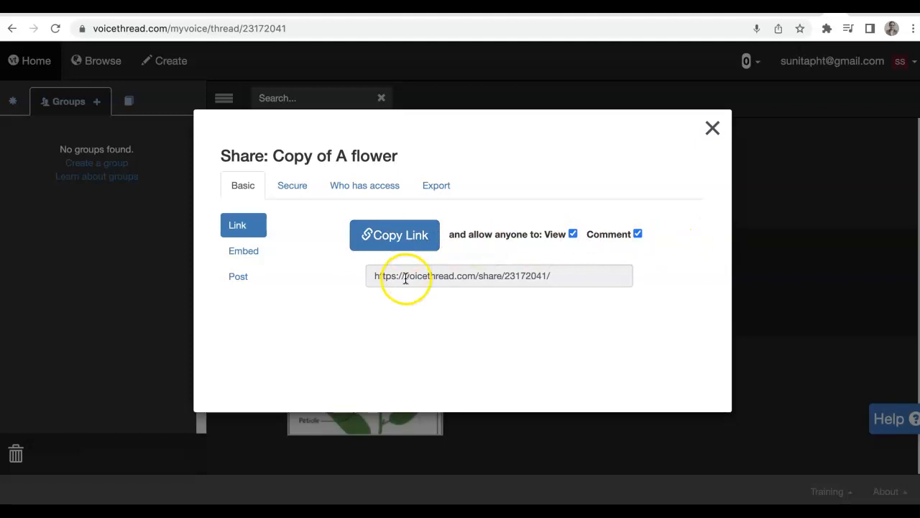
{"action": "left_click", "coordinate": [390, 238]}
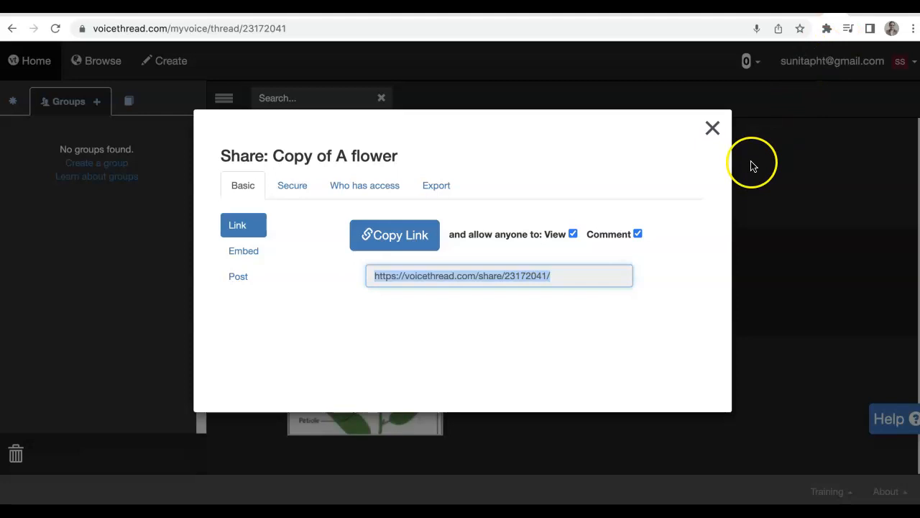
{"action": "left_click", "coordinate": [712, 128]}
Switch to the Facebook profile and examine the posts containing the VoiceThread embed code.
{"action": "left_click", "coordinate": [814, 137]}
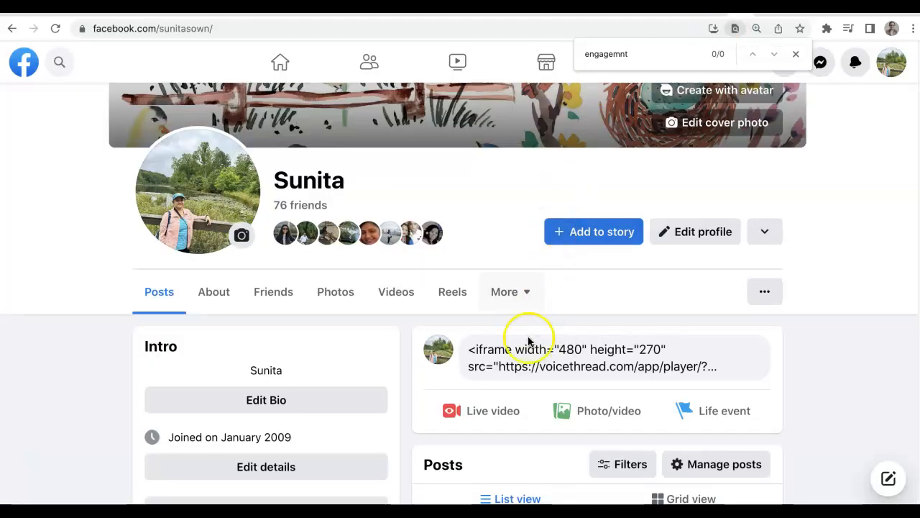
{"action": "left_click", "coordinate": [472, 350]}
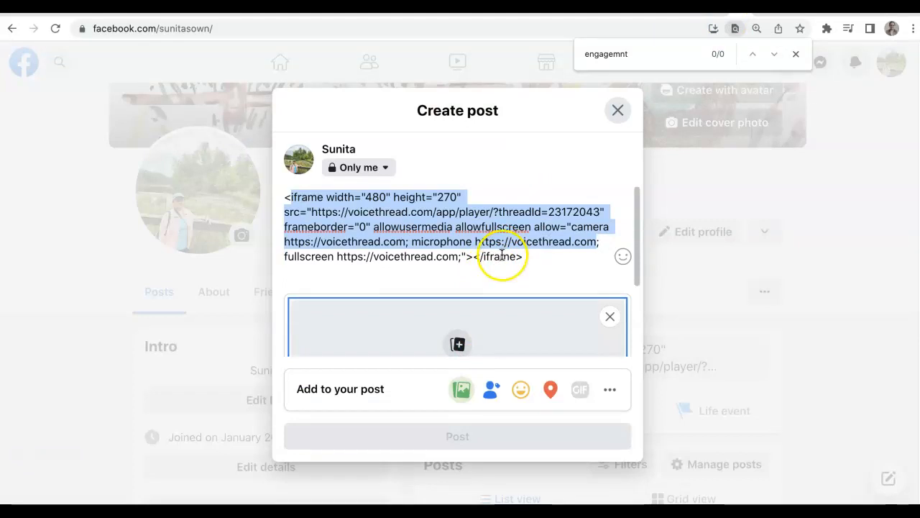
{"action": "left_click", "coordinate": [622, 110]}
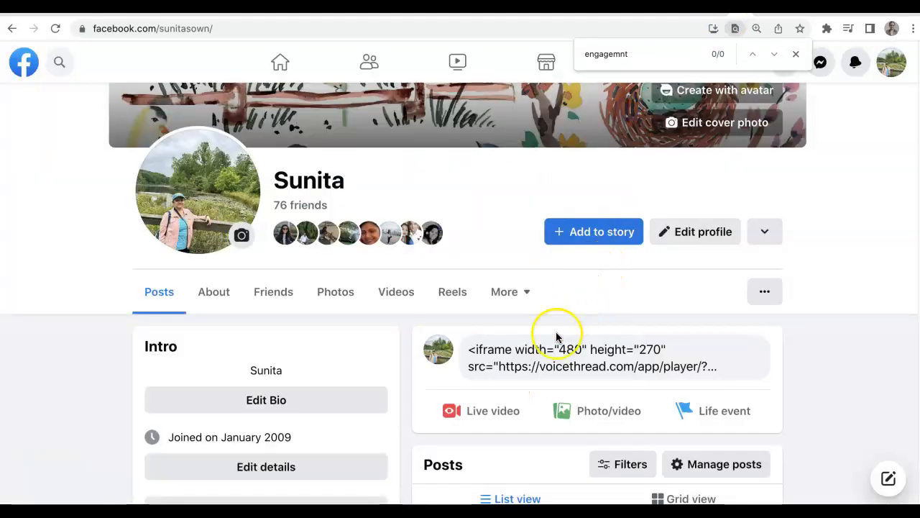
{"action": "scroll", "coordinate": [573, 367], "scroll_direction": "down", "scroll_amount": 2}
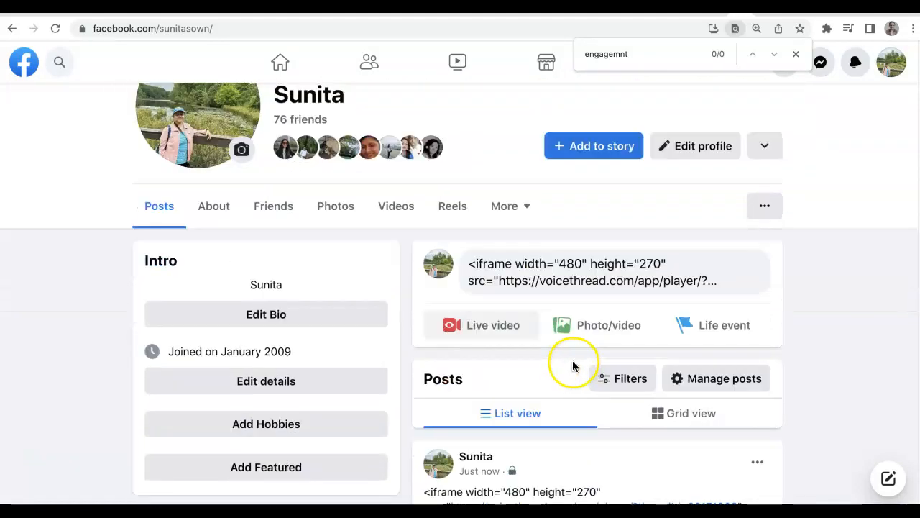
{"action": "scroll", "coordinate": [750, 254], "scroll_direction": "down", "scroll_amount": 5}
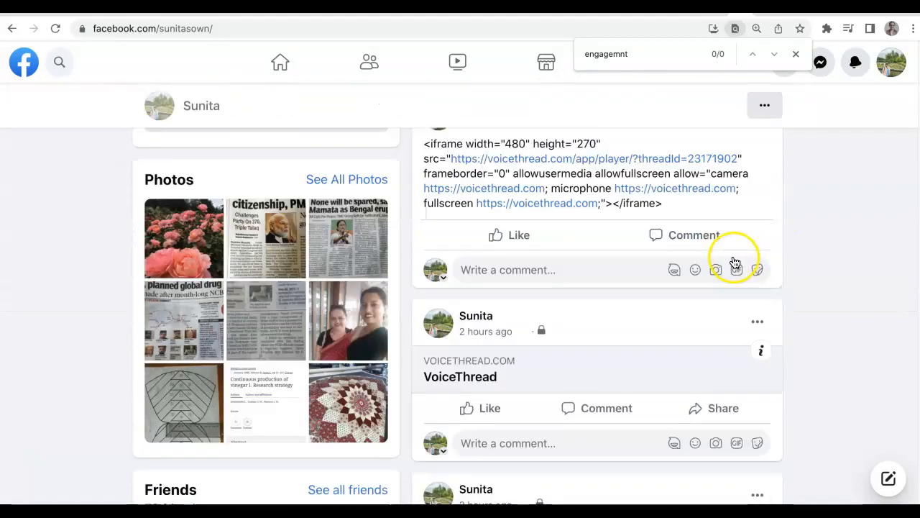
{"action": "scroll", "coordinate": [733, 262], "scroll_direction": "up", "scroll_amount": 9}
{"action": "scroll", "coordinate": [594, 394], "scroll_direction": "down", "scroll_amount": 7}
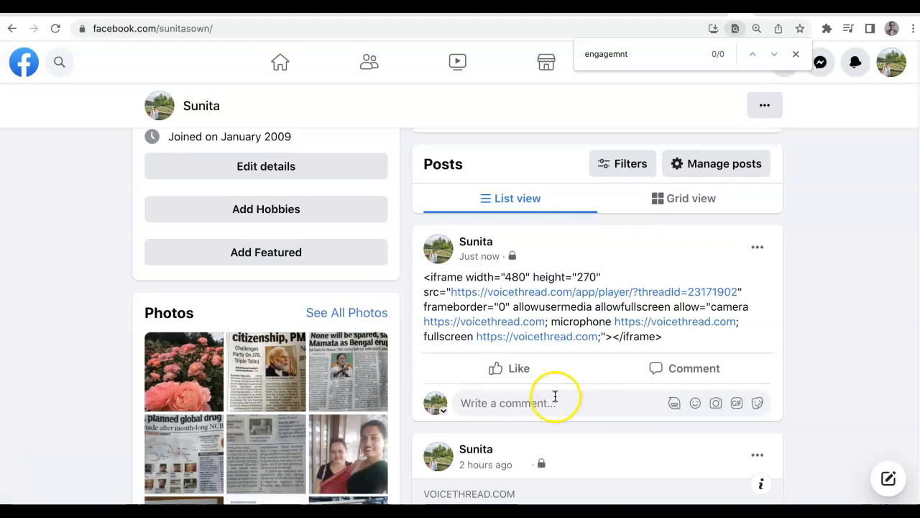
{"action": "left_click", "coordinate": [555, 396]}
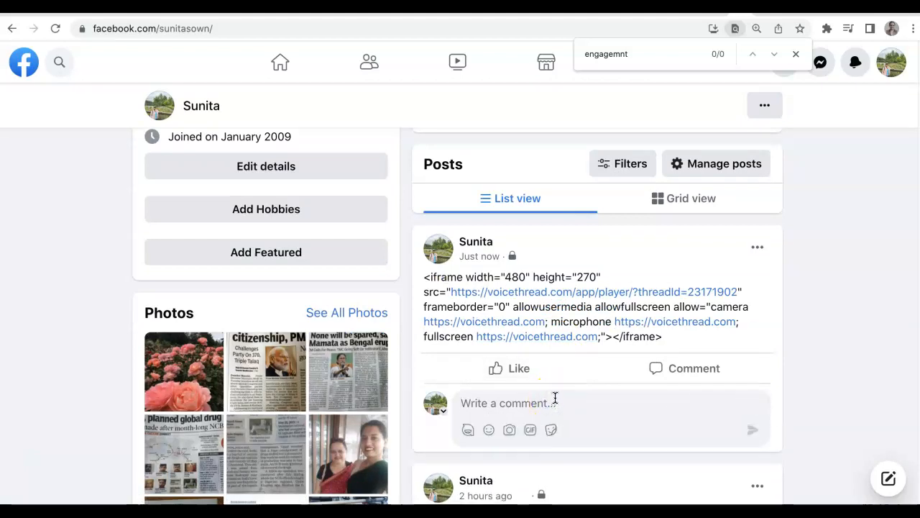
{"action": "scroll", "coordinate": [555, 392], "scroll_direction": "up", "scroll_amount": 7}
{"action": "scroll", "coordinate": [555, 380], "scroll_direction": "down", "scroll_amount": 5}
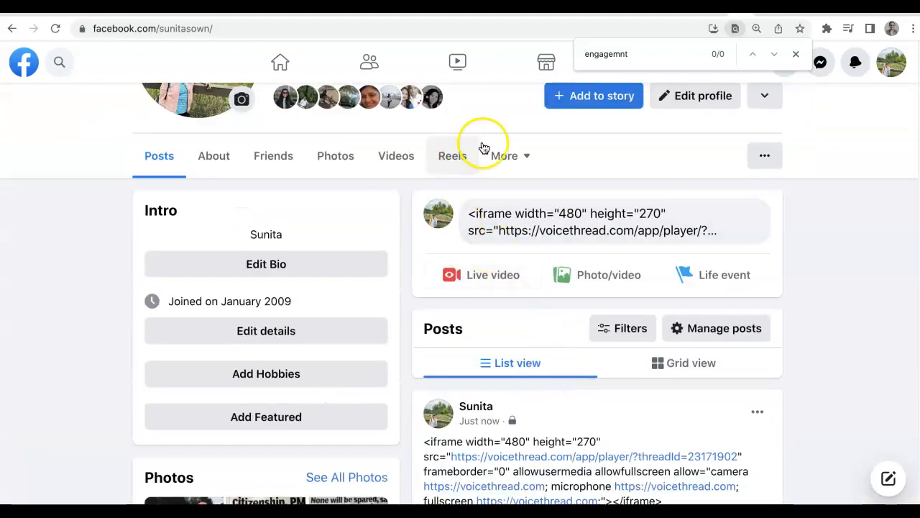
Open the post composer, clear the embed code draft, and paste the VoiceThread share link instead.
{"action": "left_click", "coordinate": [522, 209]}
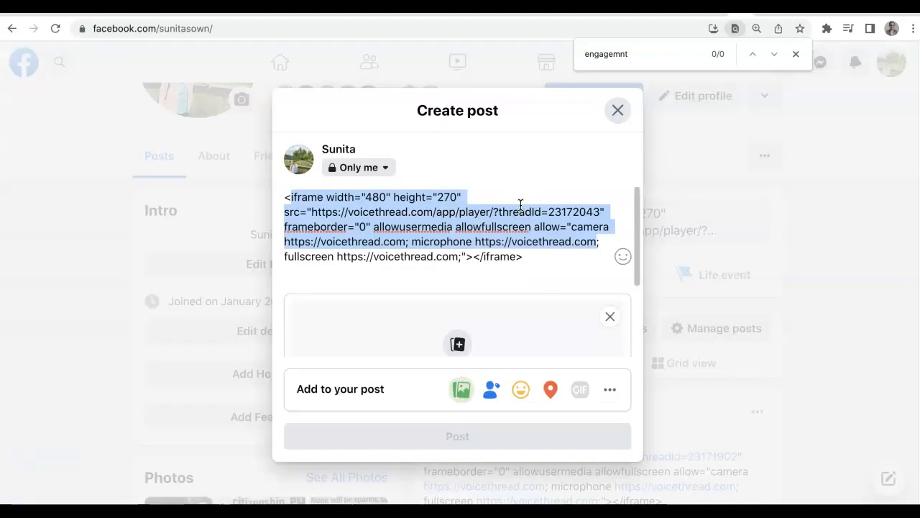
{"action": "key", "text": "BackSpace"}
{"action": "left_click", "coordinate": [560, 199]}
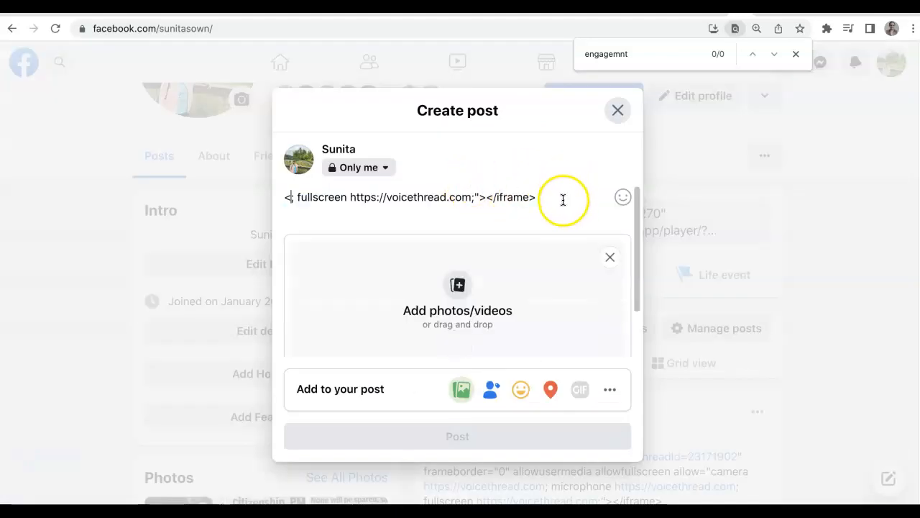
{"action": "triple_click", "coordinate": [283, 197]}
{"action": "key", "text": "BackSpace"}
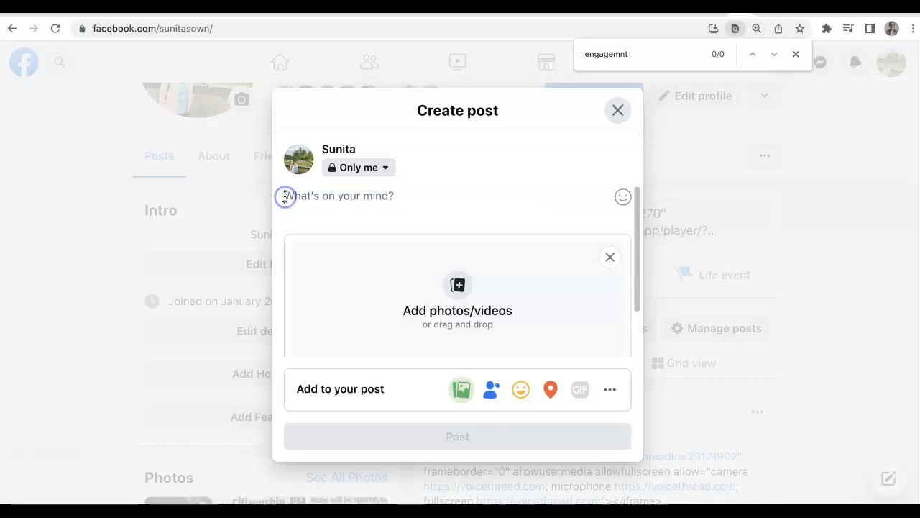
{"action": "key", "text": "super+v"}
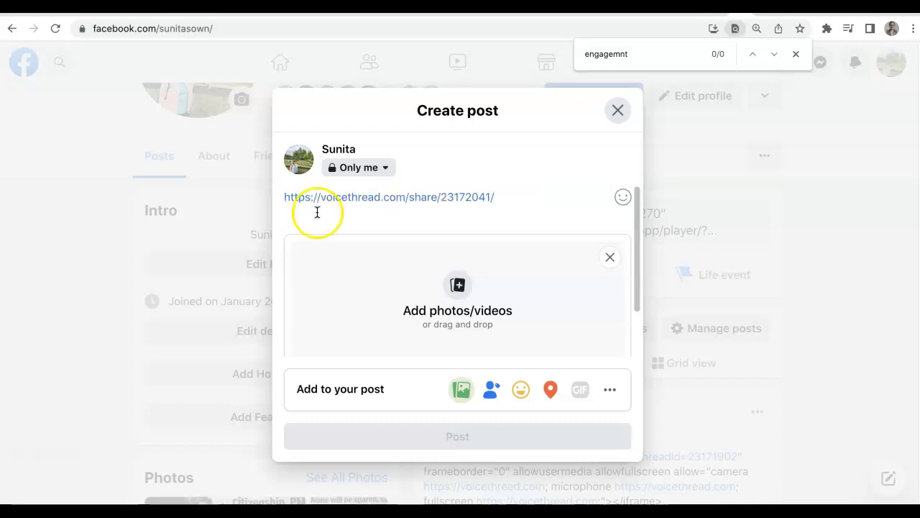
Examine the post audience and add-to-your-post options, then close the post composer without posting.
{"action": "left_click", "coordinate": [382, 171]}
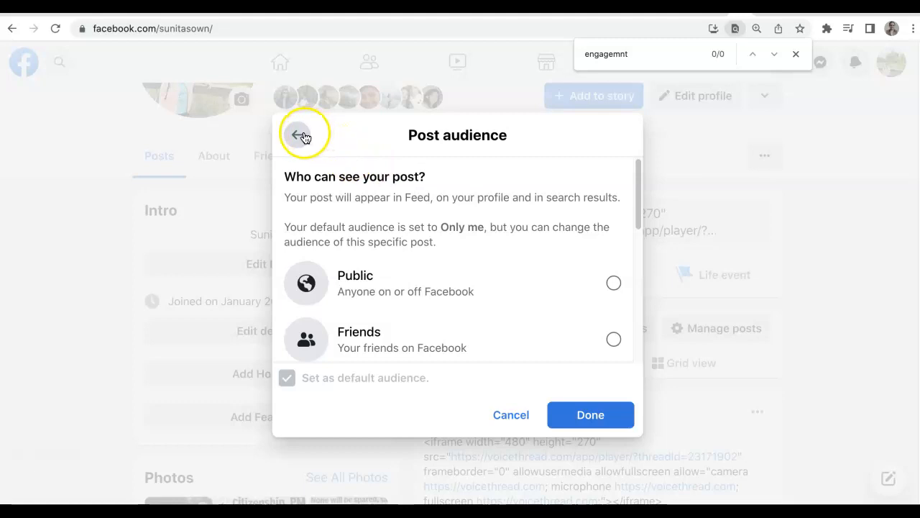
{"action": "left_click", "coordinate": [300, 135]}
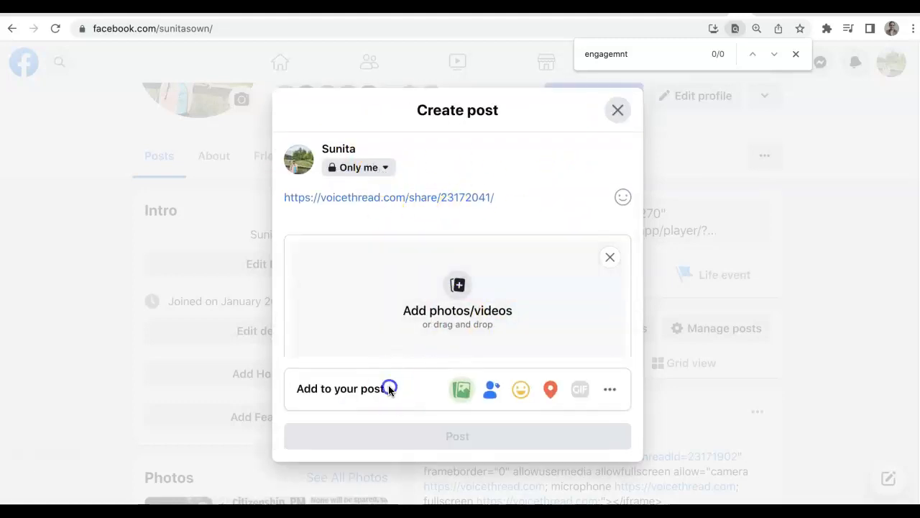
{"action": "left_click", "coordinate": [336, 393]}
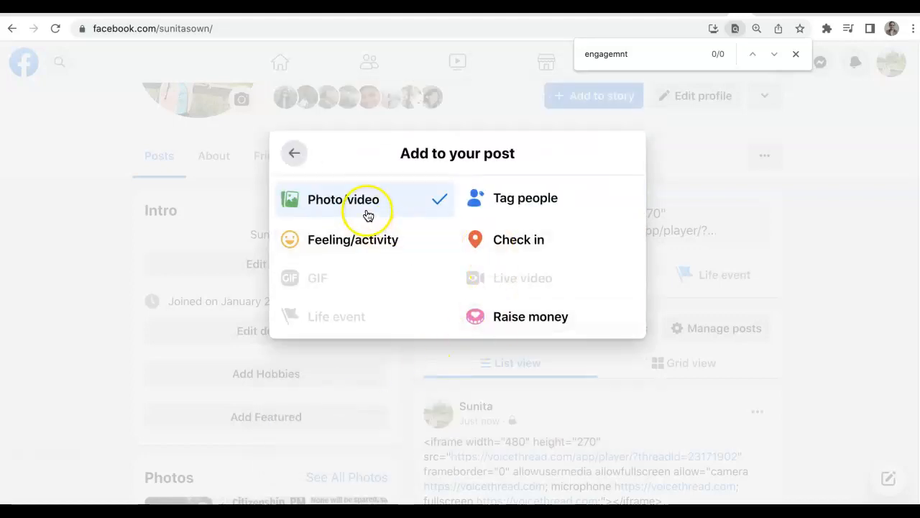
{"action": "left_click", "coordinate": [292, 155]}
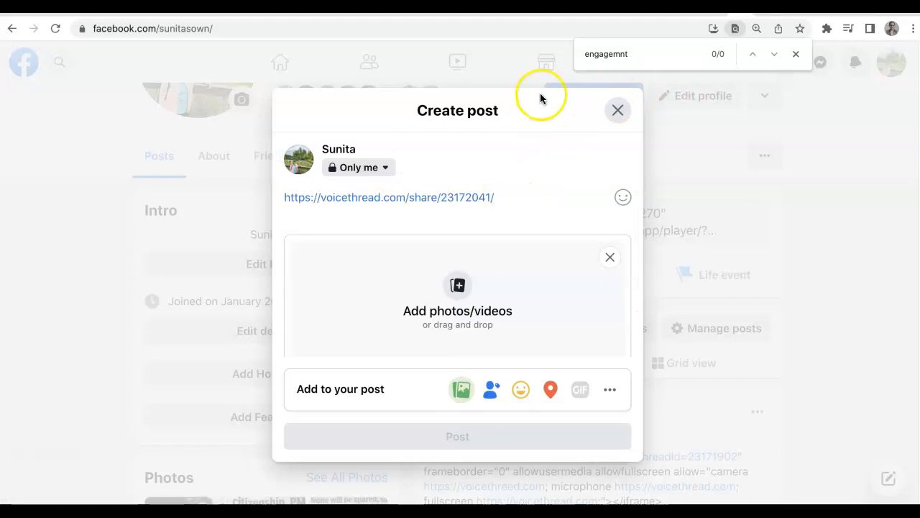
{"action": "left_click", "coordinate": [618, 110]}
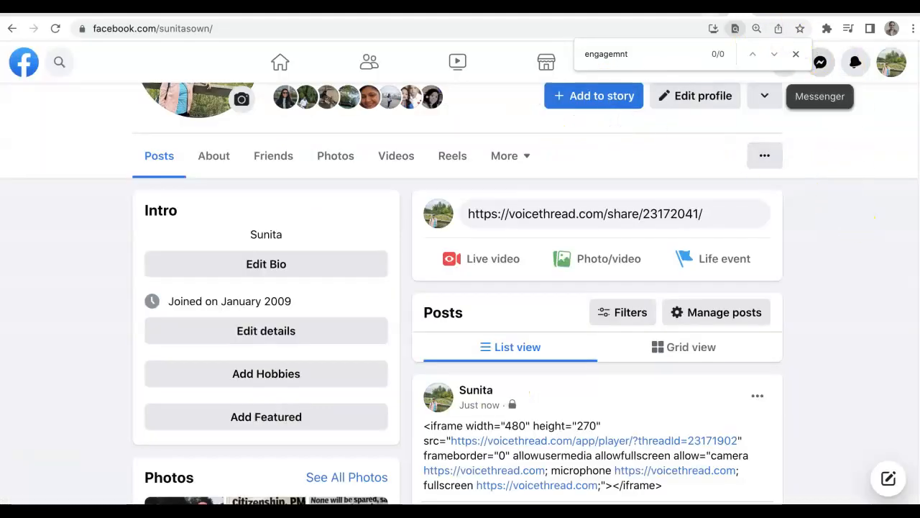
Switch back to VoiceThread and close the Copy of A flower share dialog.
{"action": "left_click", "coordinate": [727, 7]}
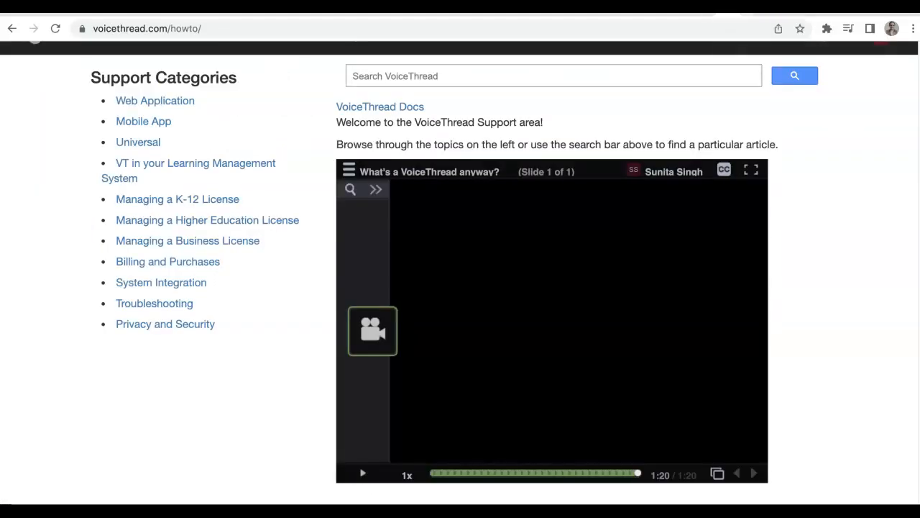
{"action": "left_click", "coordinate": [834, 7]}
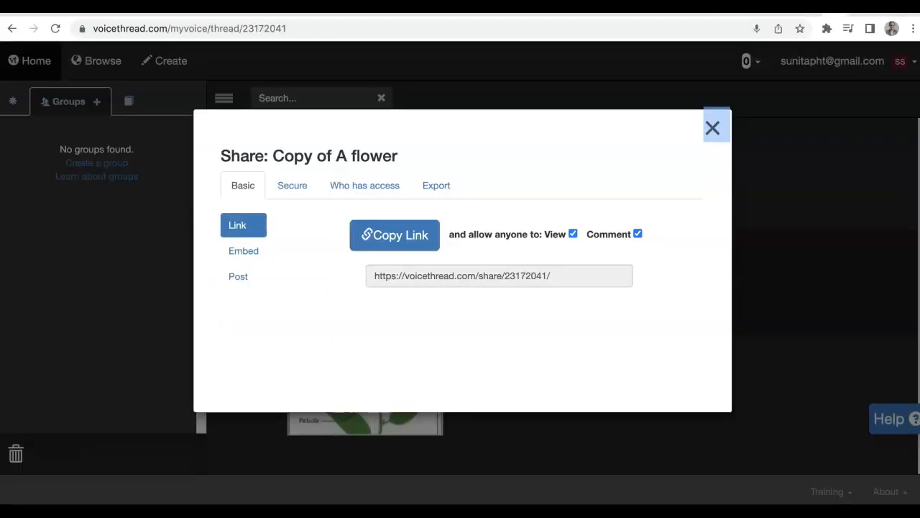
{"action": "left_click", "coordinate": [715, 128]}
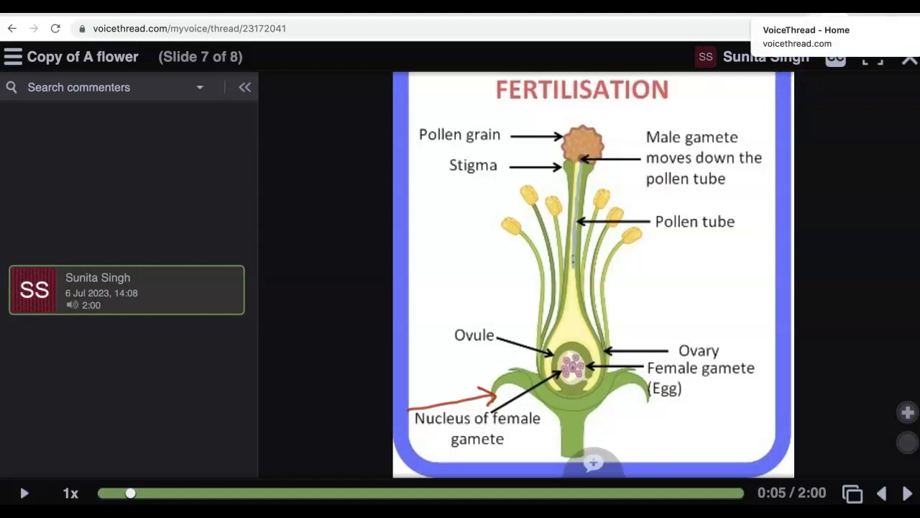
Open the untitled thread's video slide, scrub through its playback and comments, then close the thread.
{"action": "left_click", "coordinate": [820, 8]}
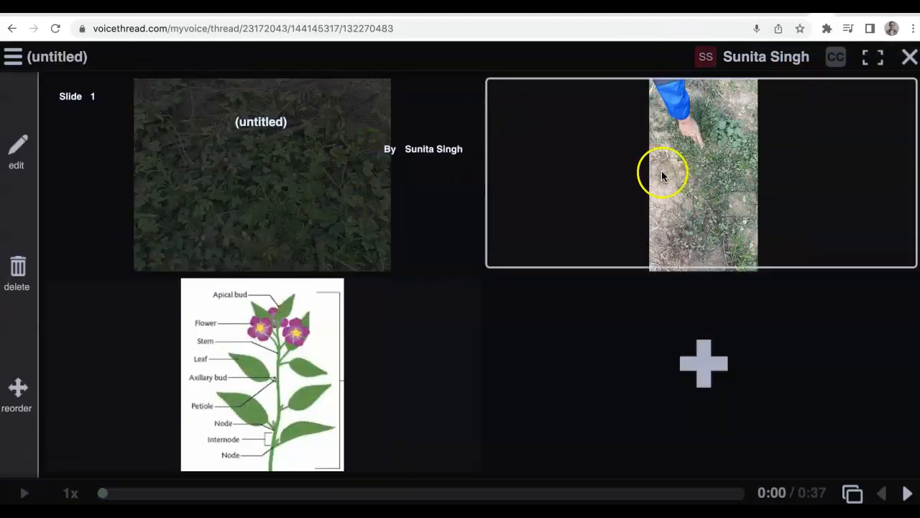
{"action": "left_click", "coordinate": [676, 176]}
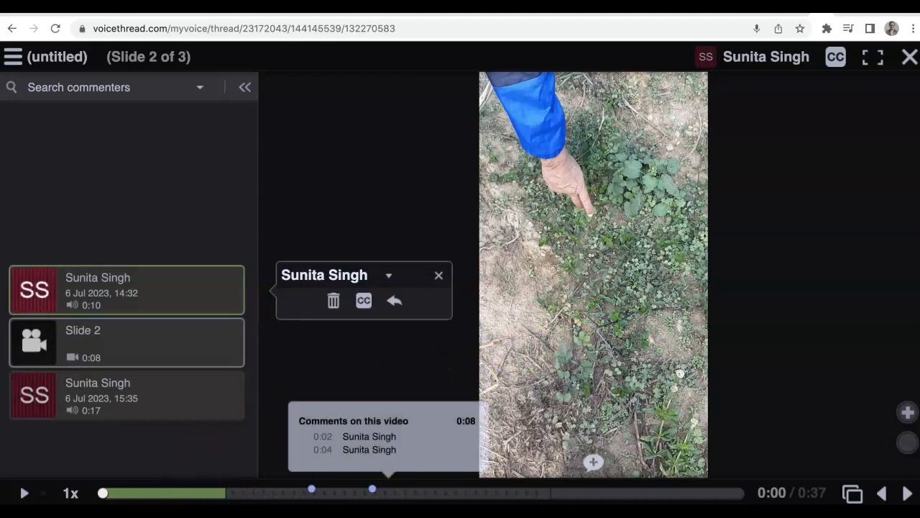
{"action": "left_click_drag", "start_coordinate": [103, 495], "coordinate": [305, 496]}
{"action": "left_click_drag", "start_coordinate": [493, 498], "coordinate": [616, 493]}
{"action": "left_click_drag", "start_coordinate": [543, 502], "coordinate": [524, 497]}
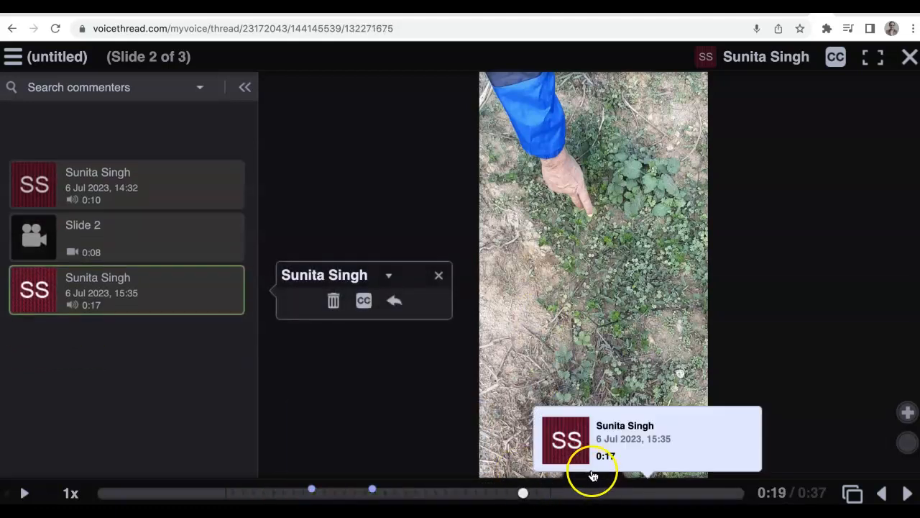
{"action": "left_click", "coordinate": [593, 463]}
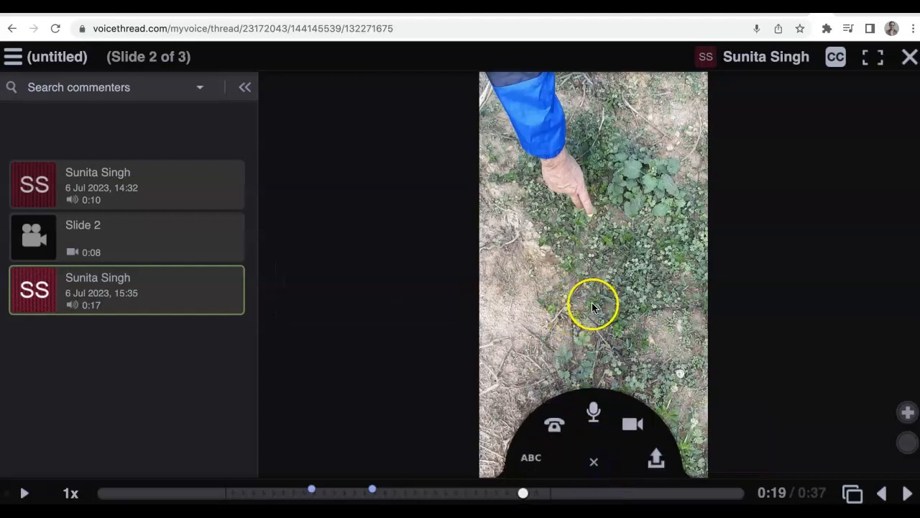
{"action": "left_click", "coordinate": [123, 255]}
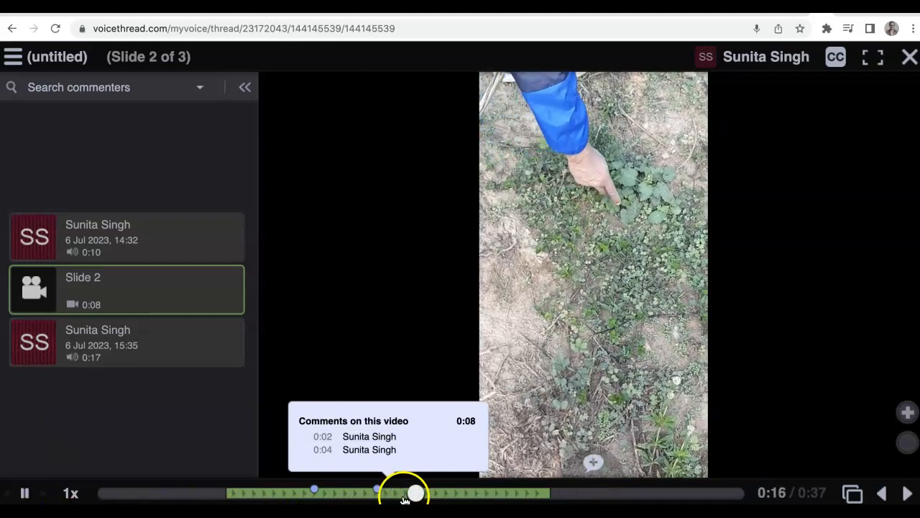
{"action": "left_click_drag", "start_coordinate": [435, 494], "coordinate": [549, 498]}
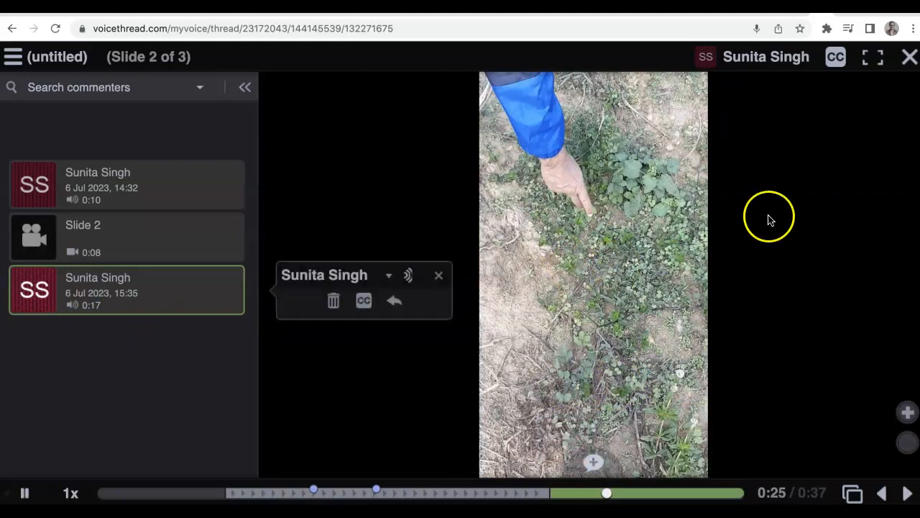
{"action": "left_click", "coordinate": [911, 57]}
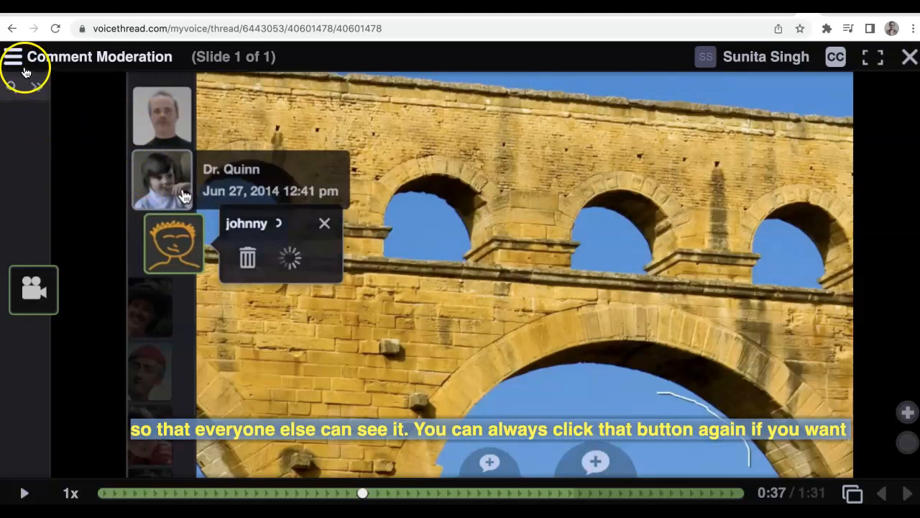
Watch the Comment Moderation tutorial thread, close it, and return to the home thread list.
{"action": "left_click", "coordinate": [19, 62]}
{"action": "left_click", "coordinate": [19, 62]}
{"action": "left_click", "coordinate": [79, 63]}
{"action": "left_click", "coordinate": [81, 67]}
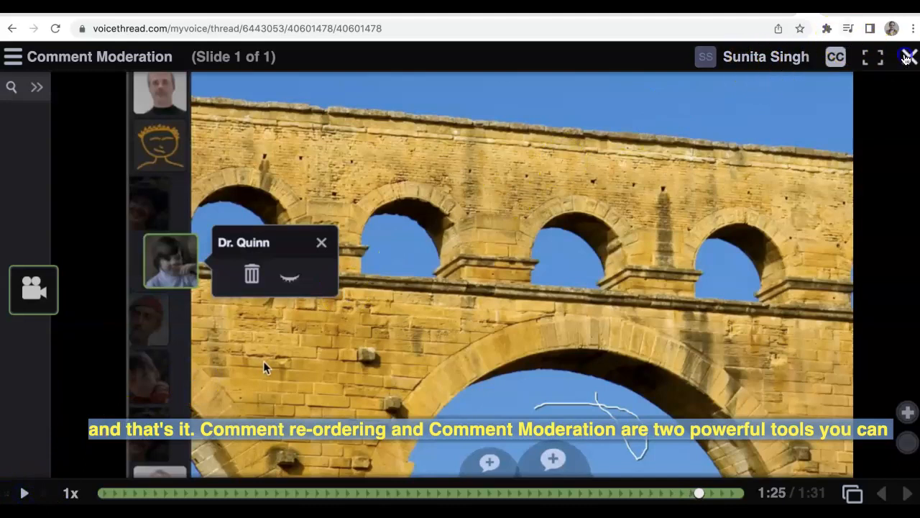
{"action": "left_click", "coordinate": [907, 57]}
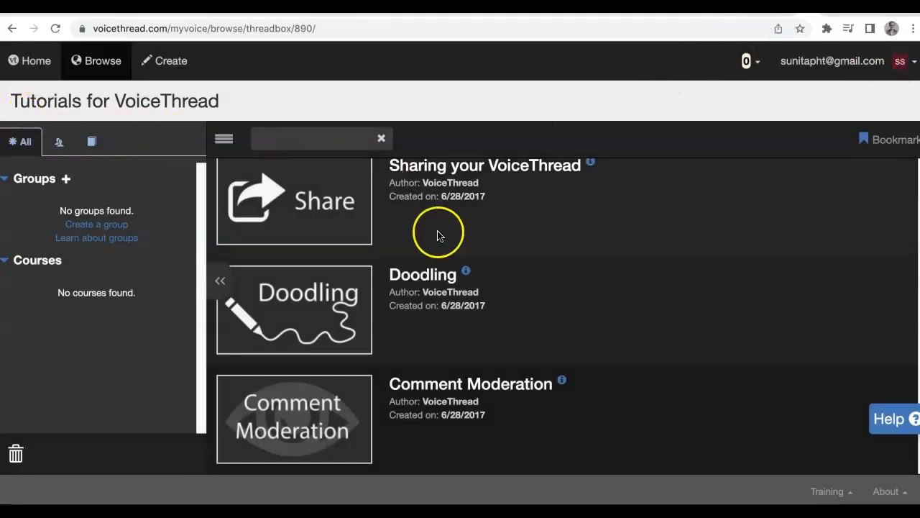
{"action": "left_click", "coordinate": [12, 29]}
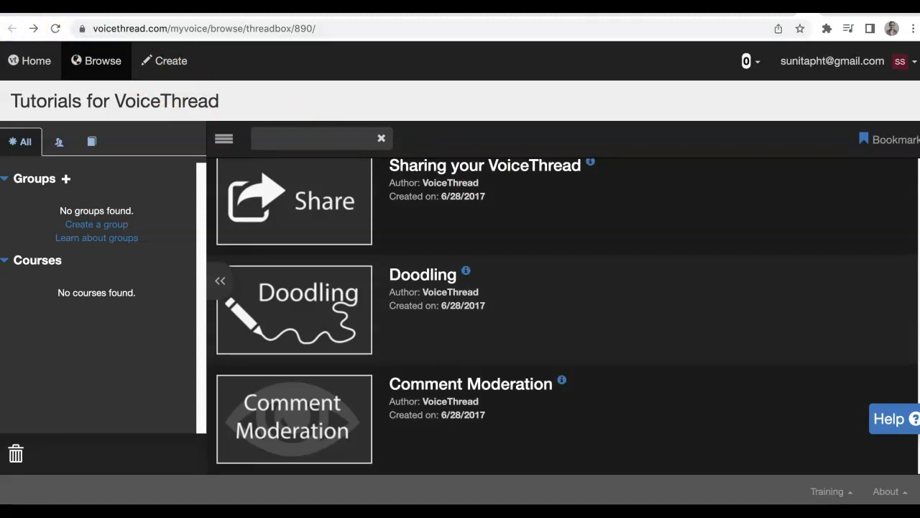
{"action": "left_click", "coordinate": [808, 7]}
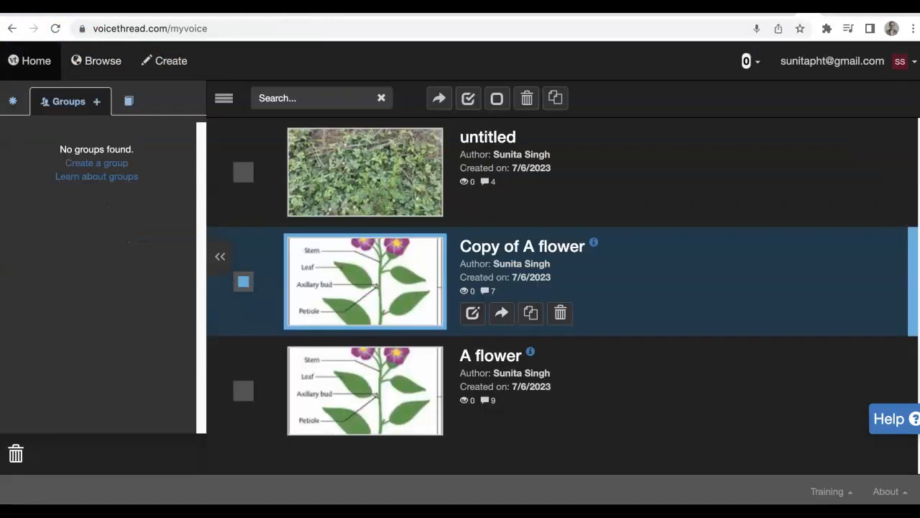